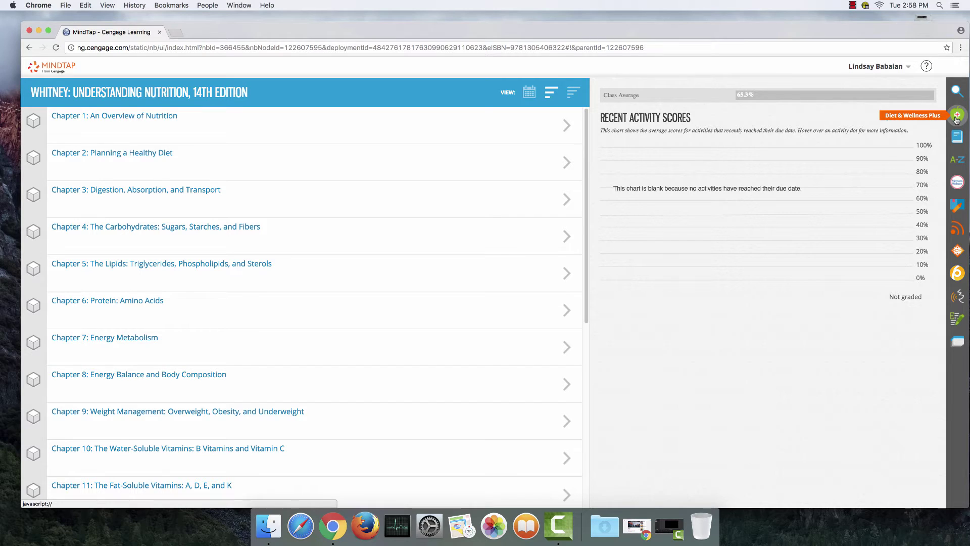
# Launch Diet & Wellness Plus from the MindTap sidebar and show the profile management menu
pyautogui.click(956, 120)
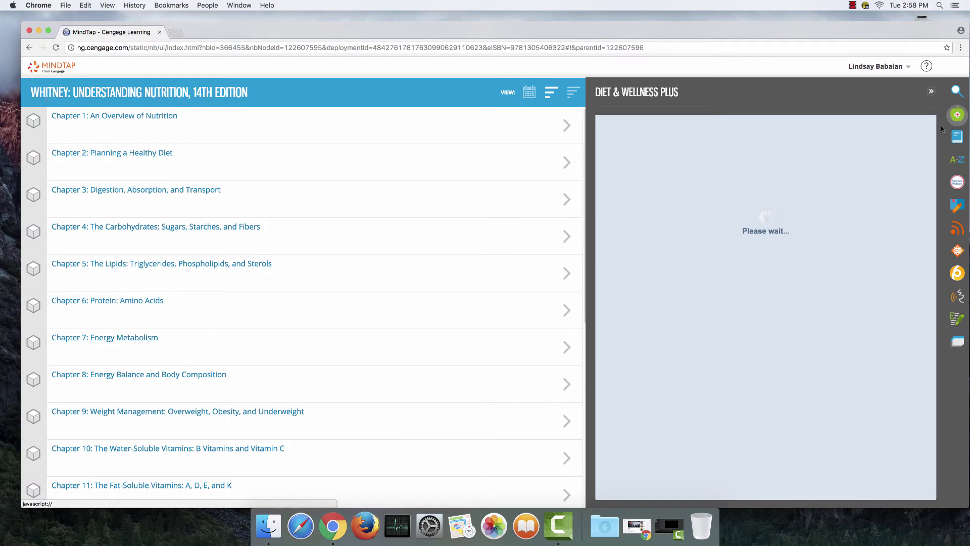
pyautogui.click(876, 208)
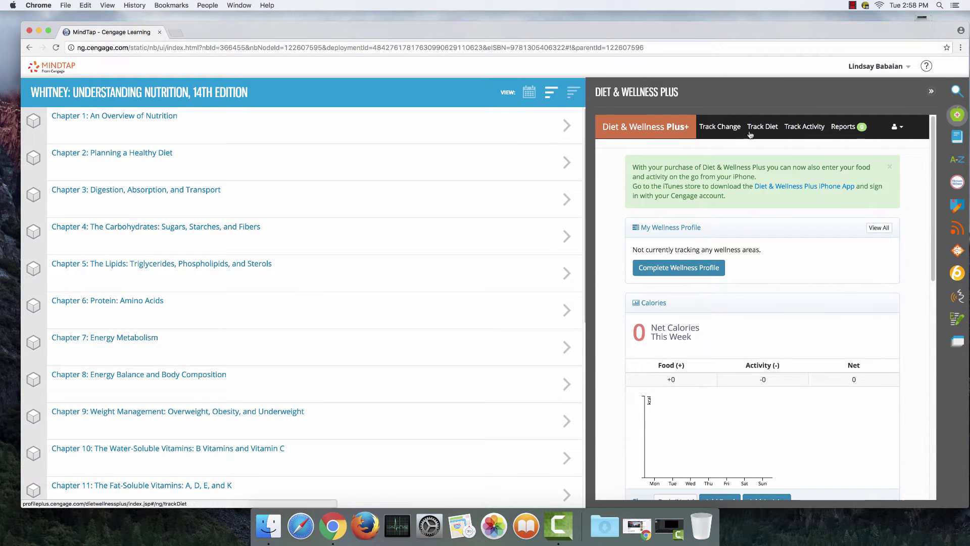
pyautogui.click(906, 129)
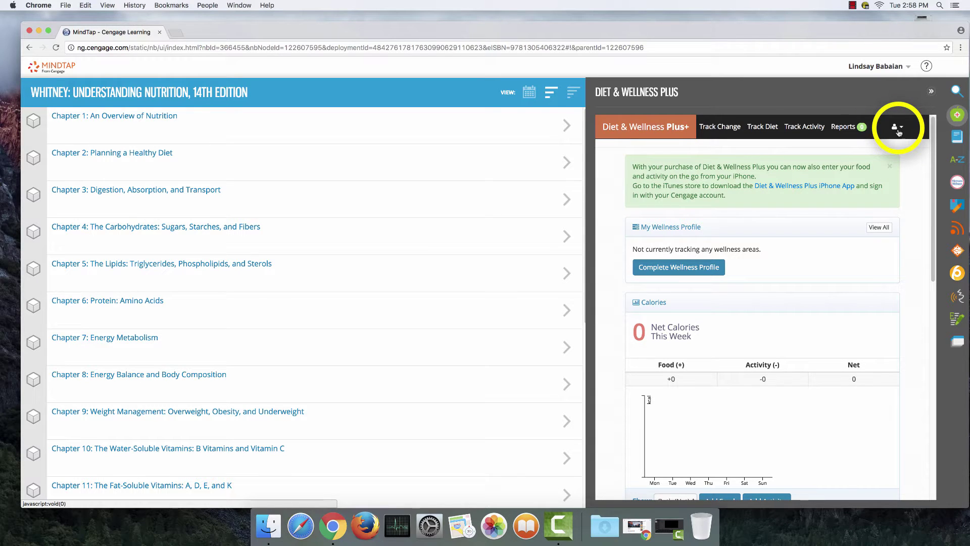
pyautogui.click(903, 129)
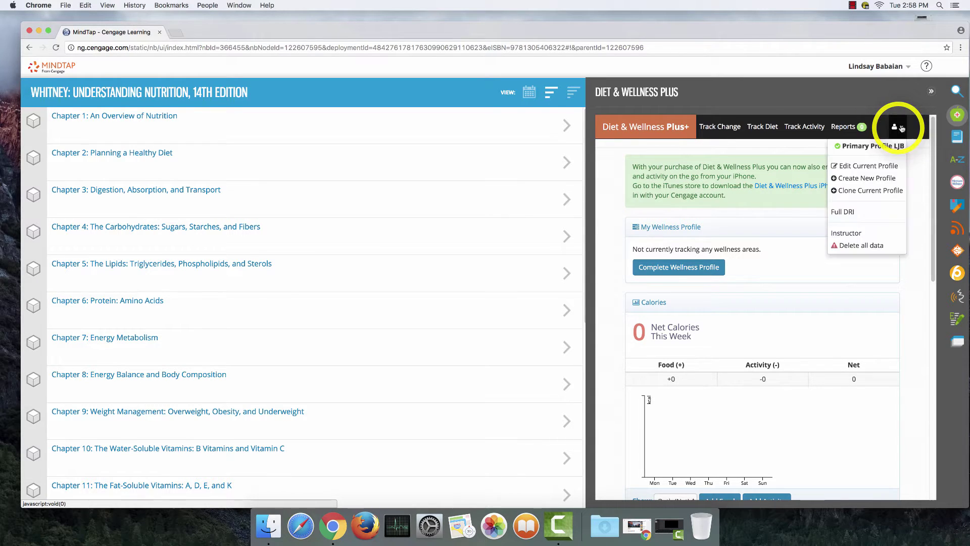
# Start a new profile and tick the Smoker and Strict Vegetarian/Vegan options
pyautogui.click(859, 180)
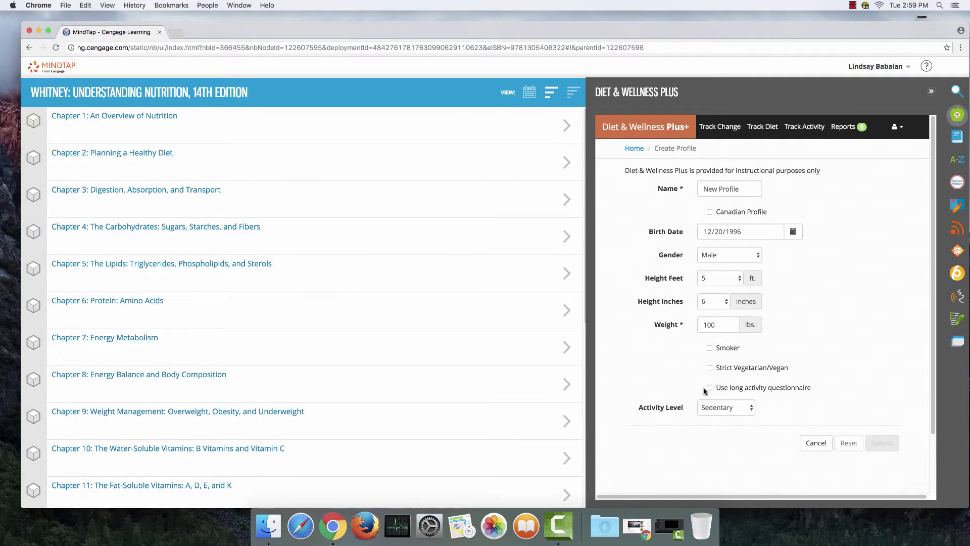
pyautogui.click(710, 348)
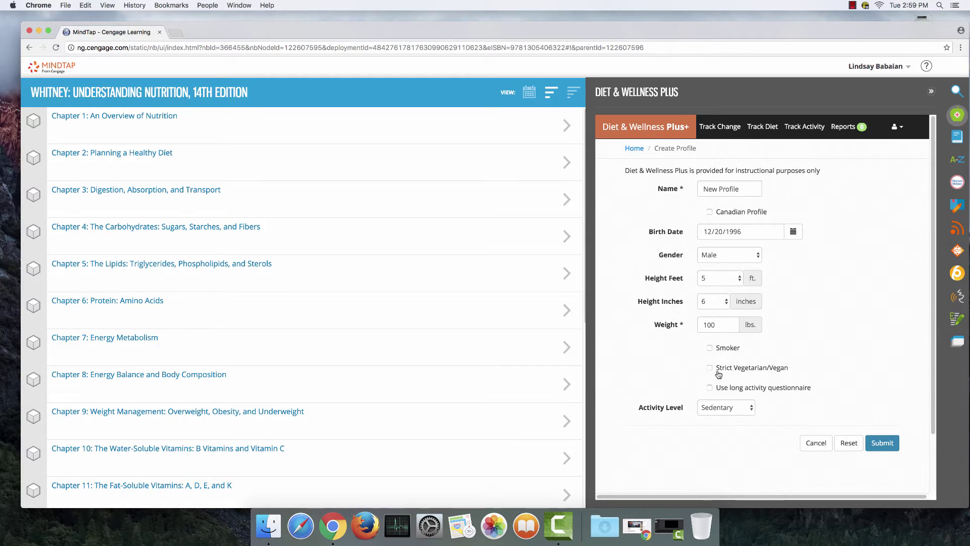
pyautogui.click(710, 369)
pyautogui.scroll(-1, 710, 371)
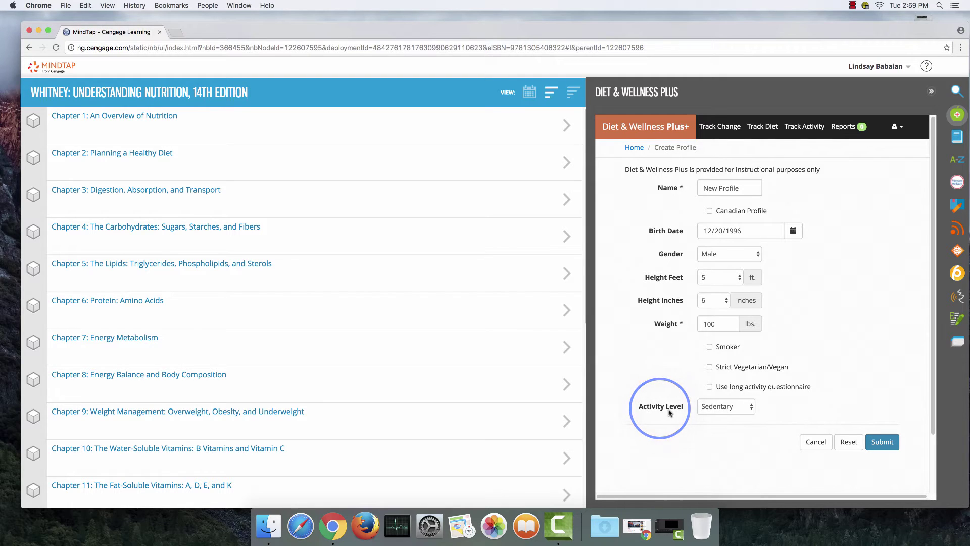
pyautogui.click(752, 408)
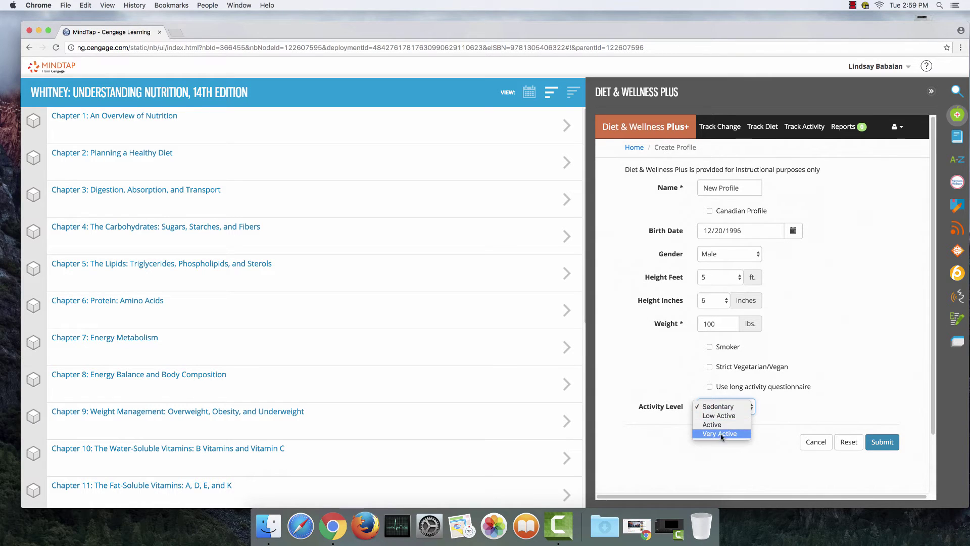
pyautogui.click(793, 414)
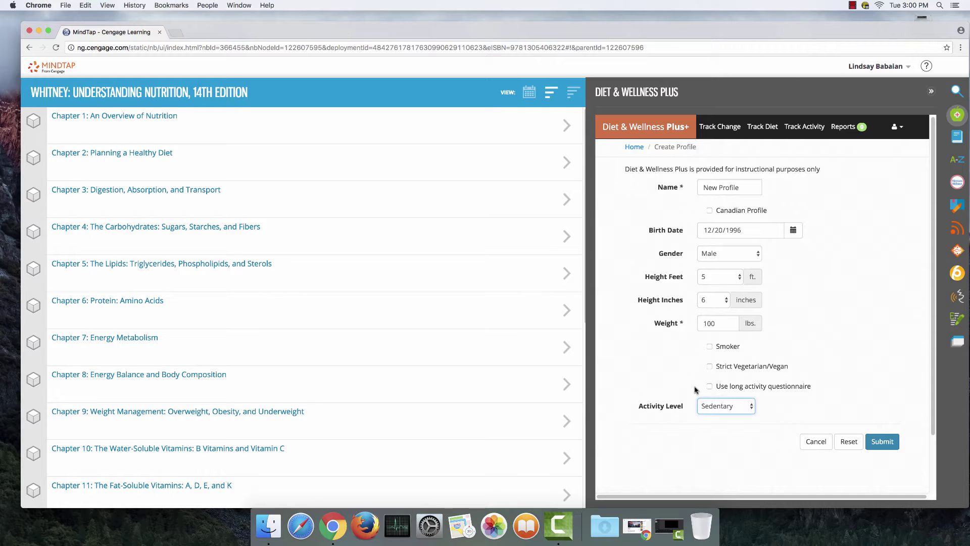
# Enable the long activity questionnaire and answer No to knowing your body fat percentage
pyautogui.click(709, 386)
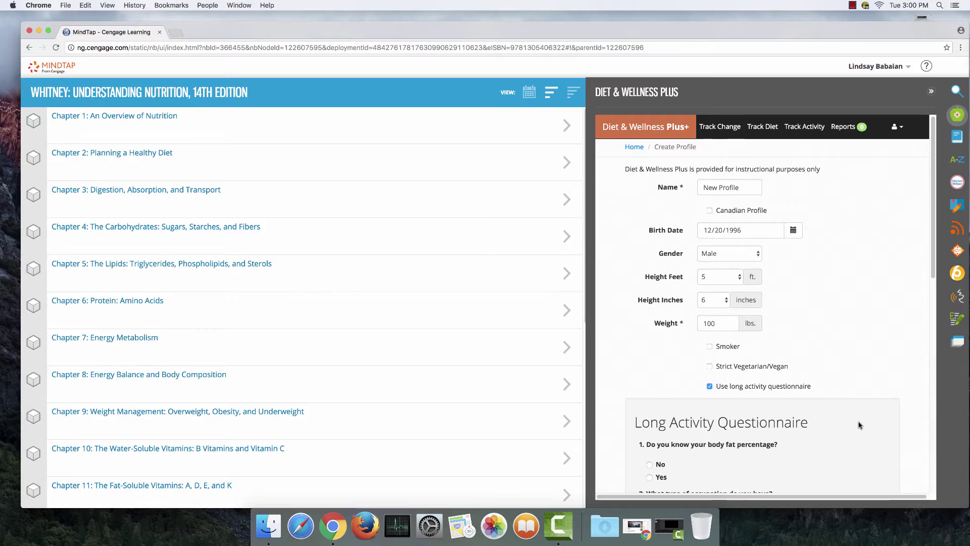
pyautogui.scroll(-5, 864, 427)
pyautogui.scroll(-4, 857, 424)
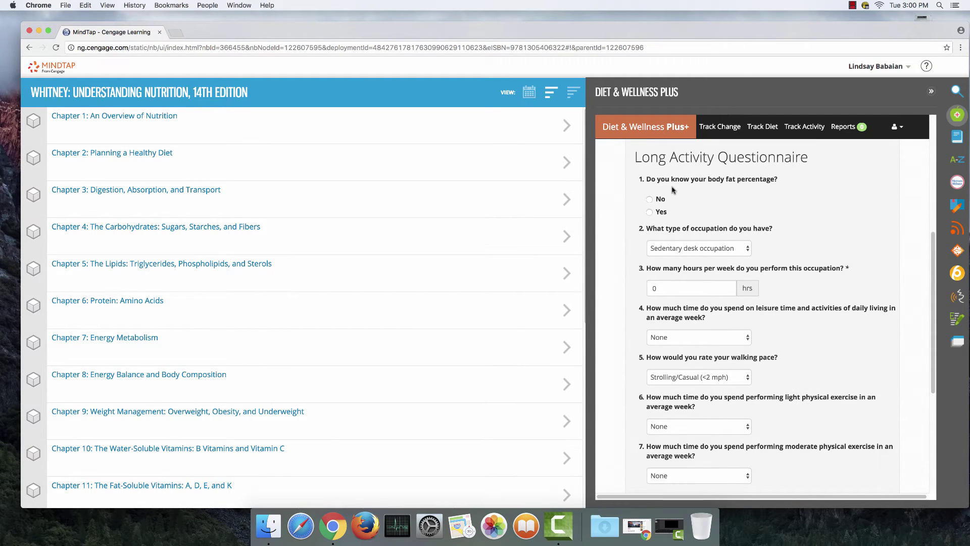
pyautogui.click(650, 213)
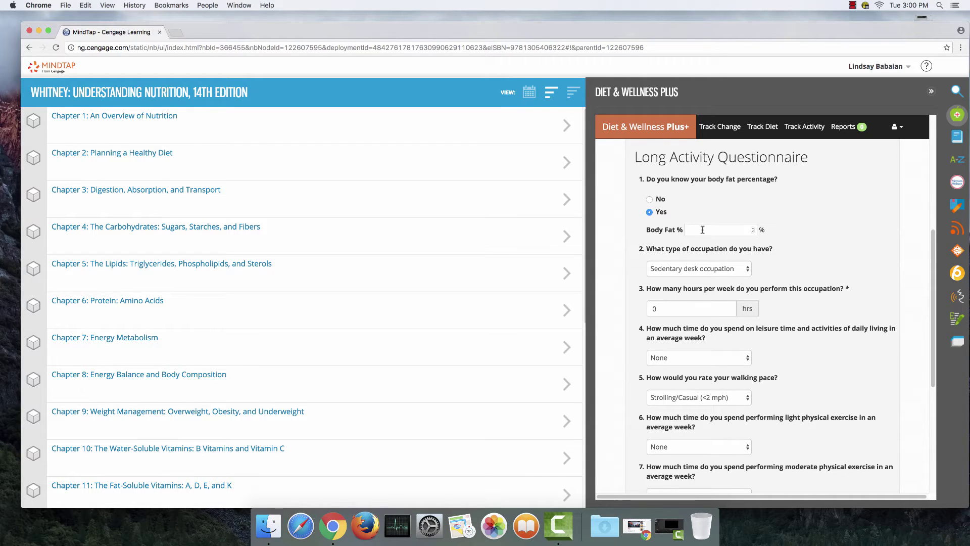
pyautogui.click(651, 199)
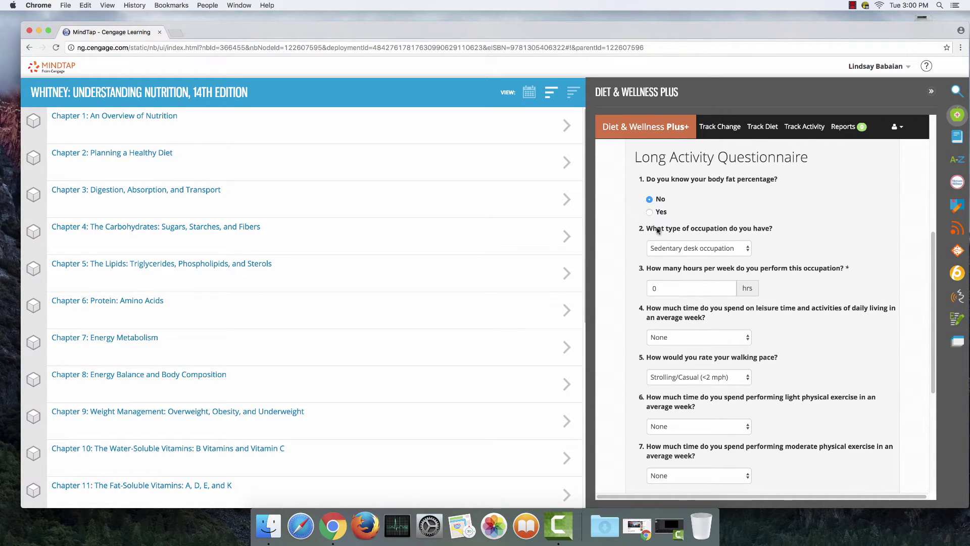
pyautogui.click(749, 249)
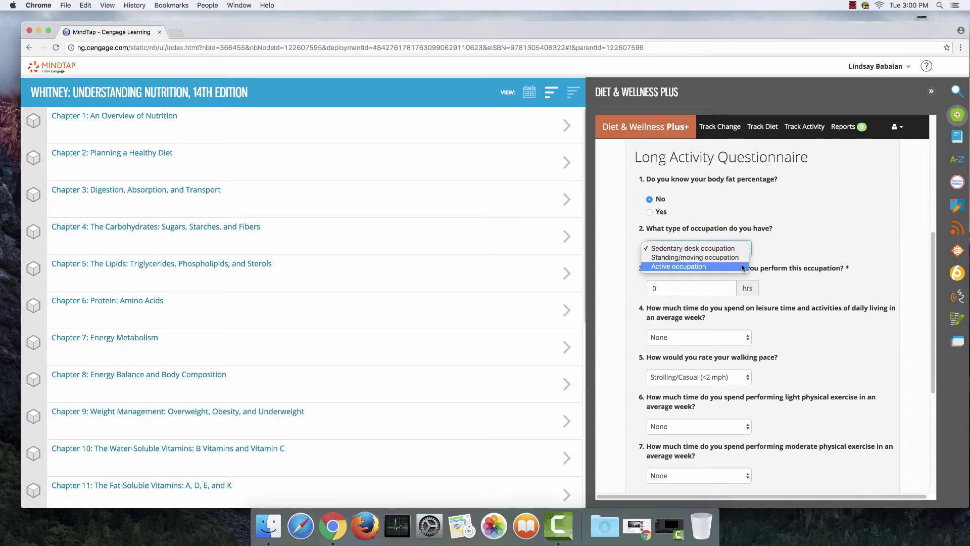
pyautogui.click(808, 256)
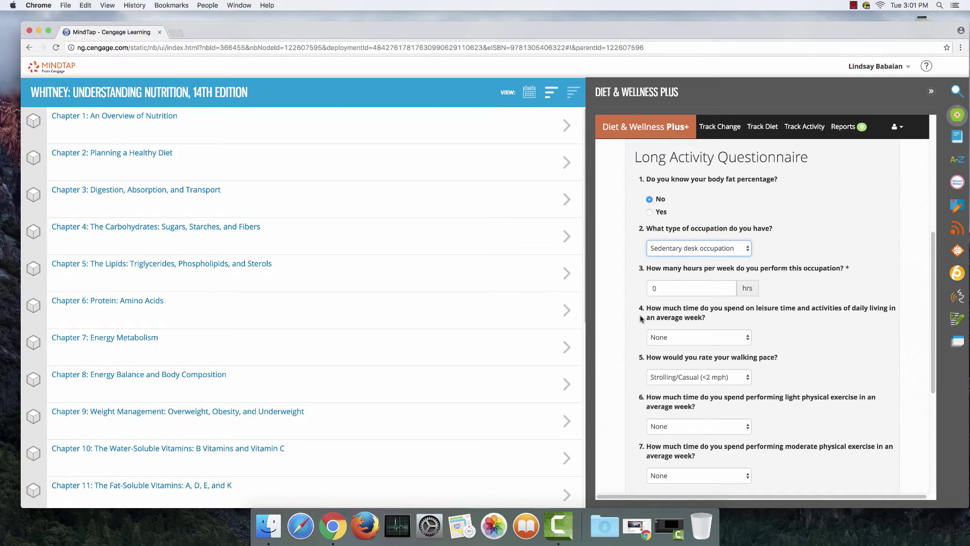
pyautogui.click(748, 340)
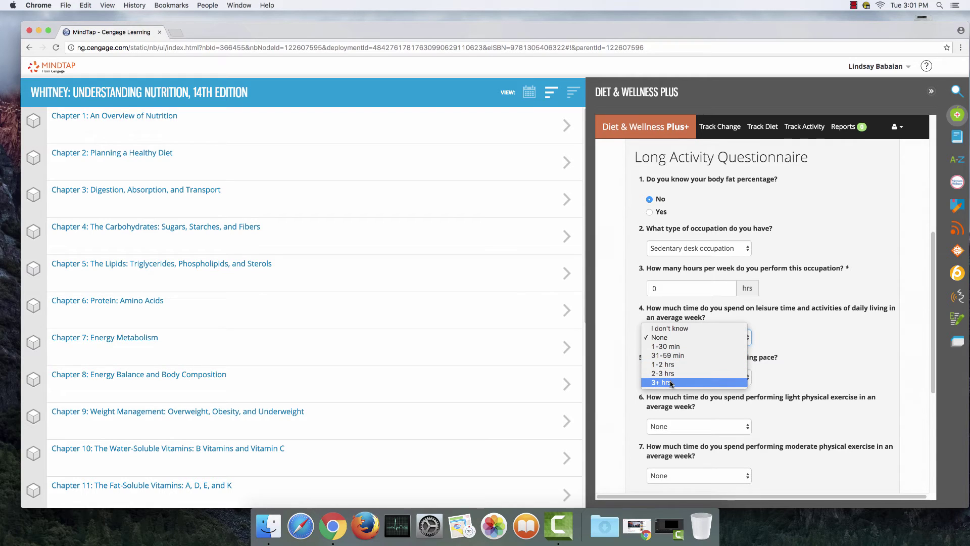
pyautogui.click(820, 345)
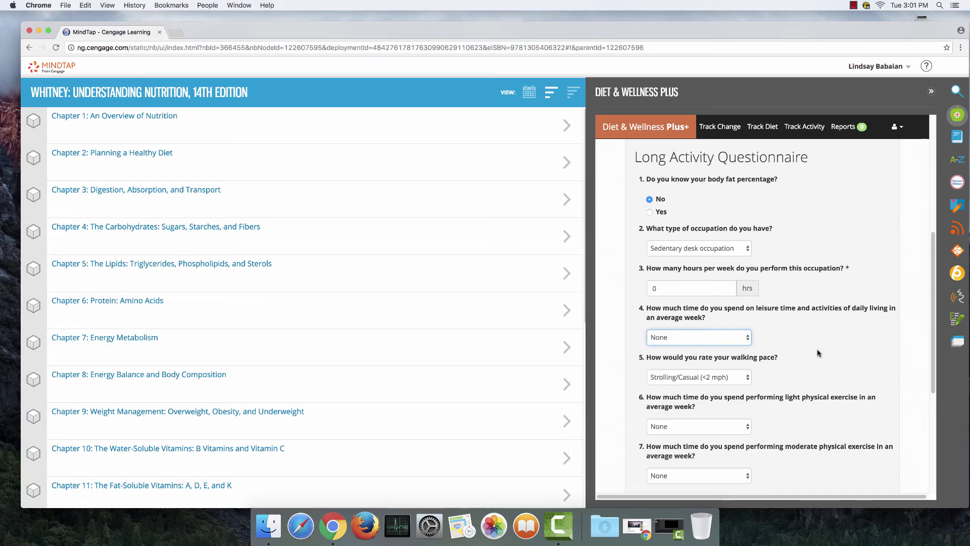
# Leave walking pace at Strolling/Casual and open the weekly light-exercise time choices
pyautogui.scroll(-3, 819, 350)
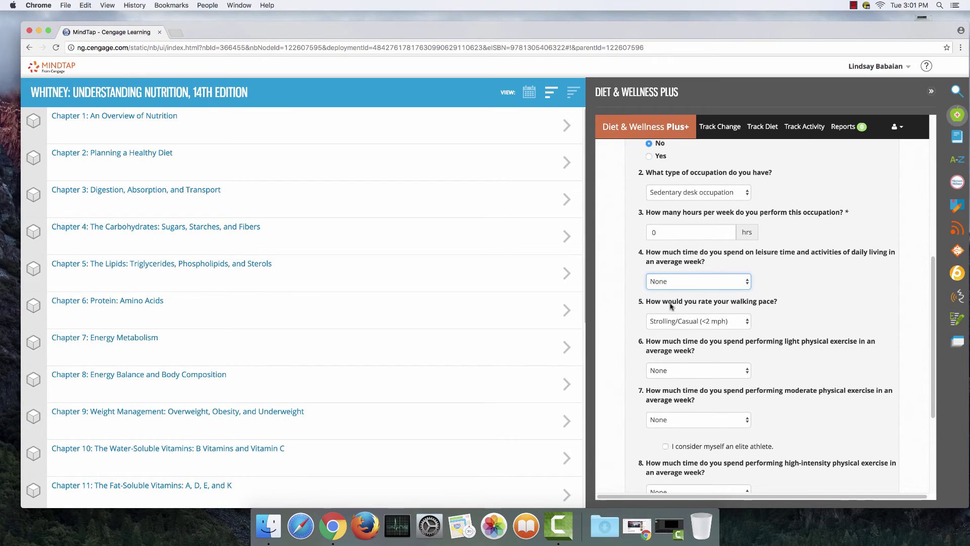
pyautogui.click(750, 321)
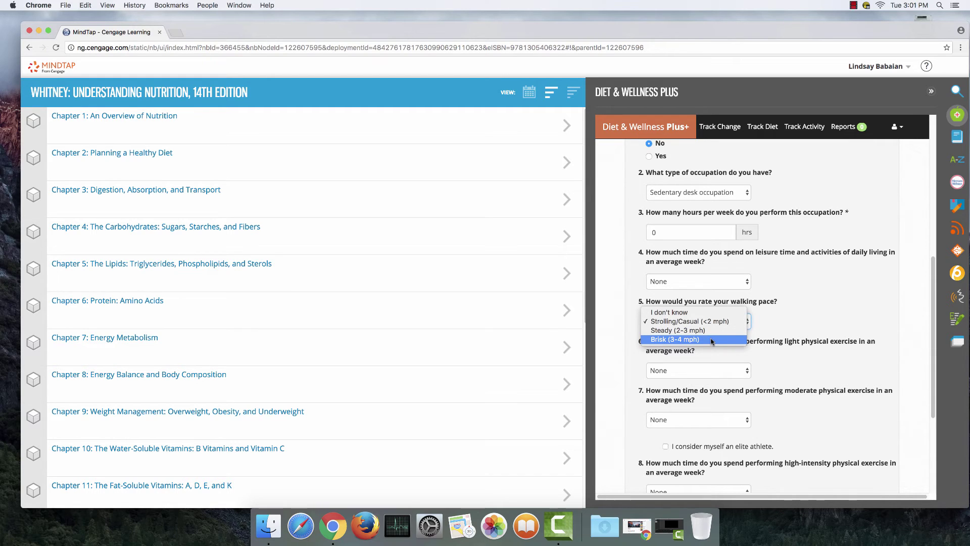
pyautogui.click(798, 322)
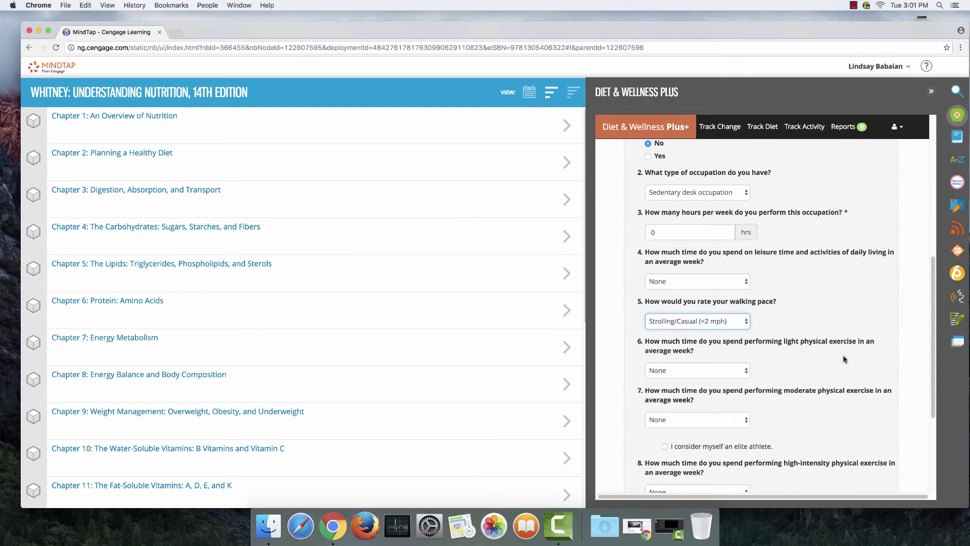
pyautogui.click(746, 371)
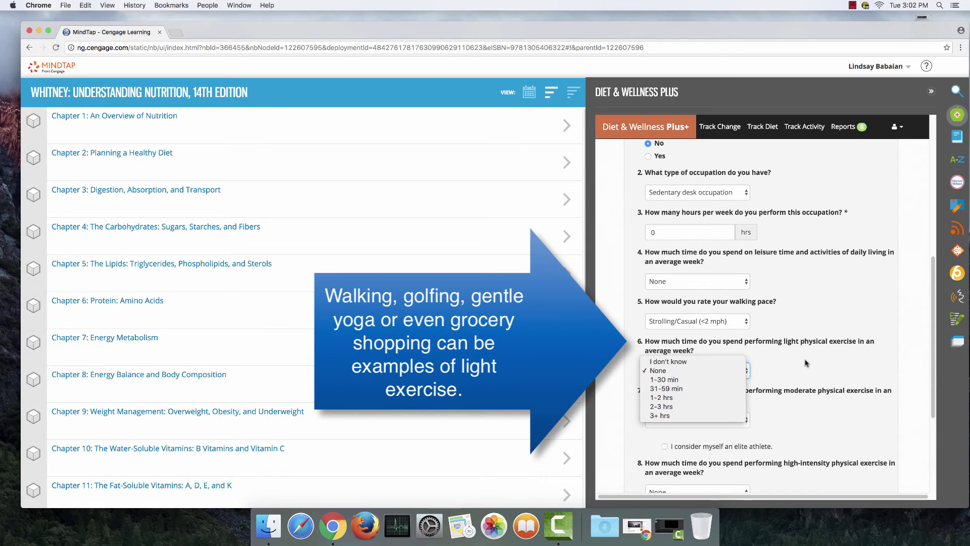
pyautogui.click(771, 364)
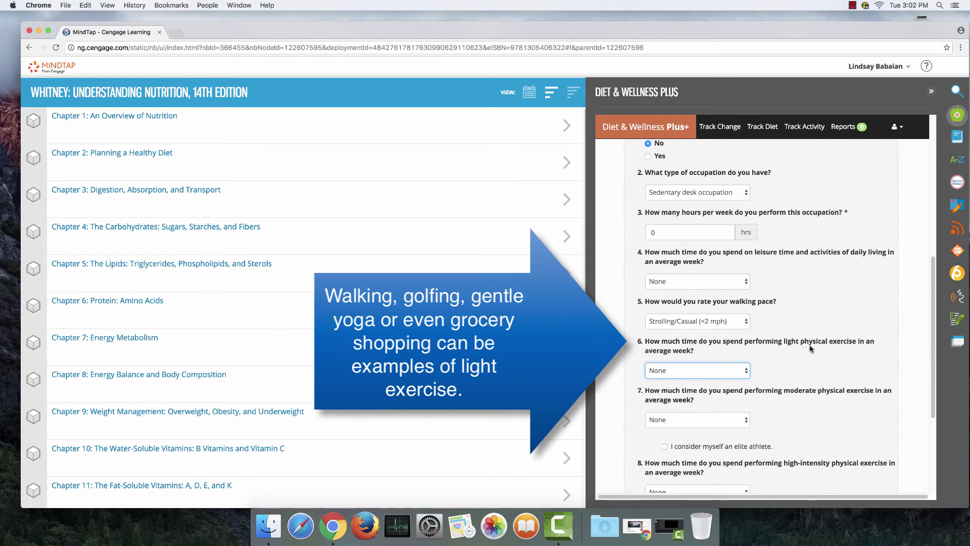
pyautogui.scroll(-1, 783, 372)
pyautogui.scroll(-2, 782, 372)
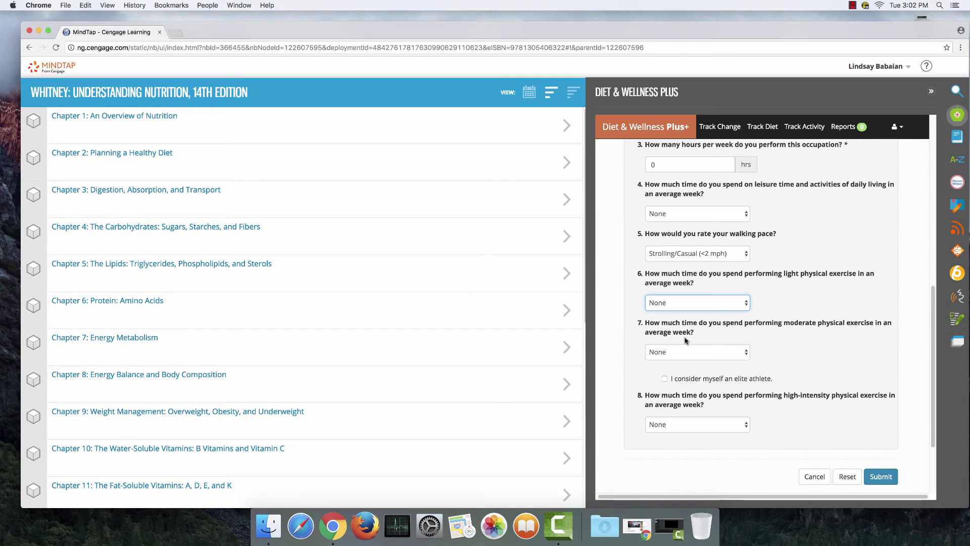
pyautogui.click(745, 352)
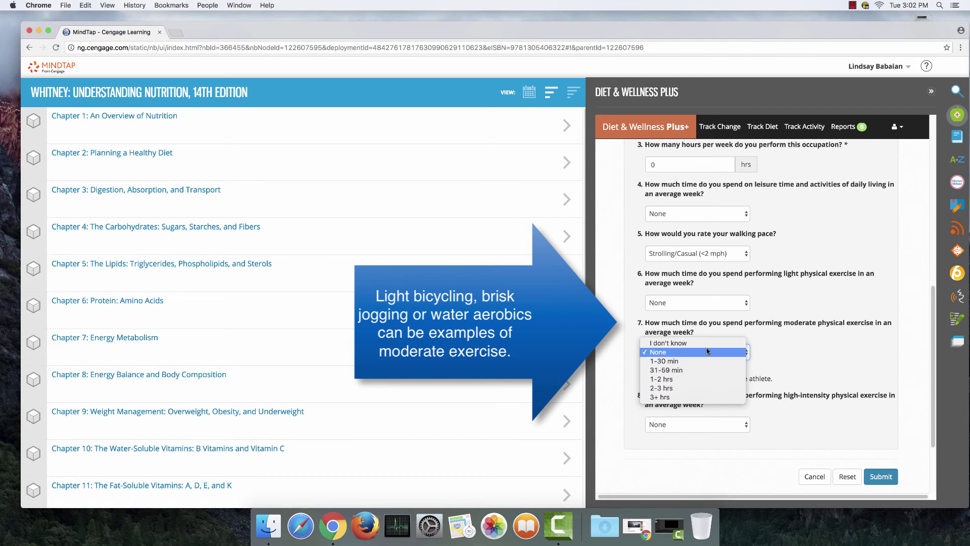
pyautogui.click(803, 348)
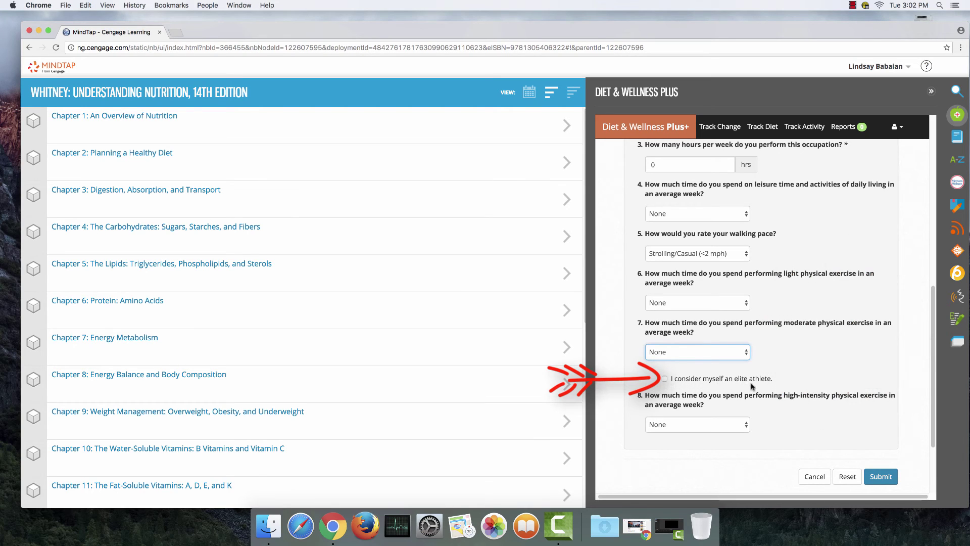
pyautogui.click(665, 380)
pyautogui.click(665, 380)
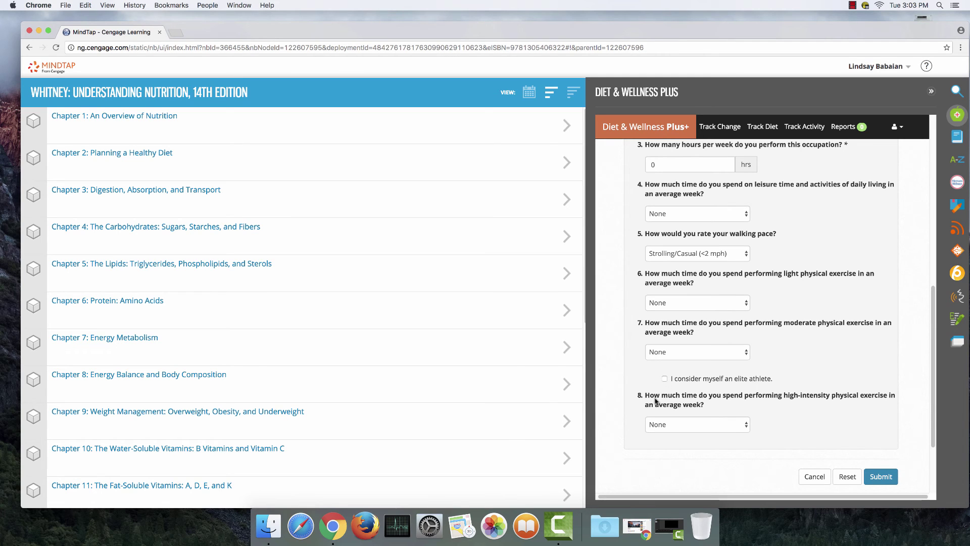
# Answer 'I don't know' for weekly high-intensity exercise time
pyautogui.hscroll(-1, 655, 401)
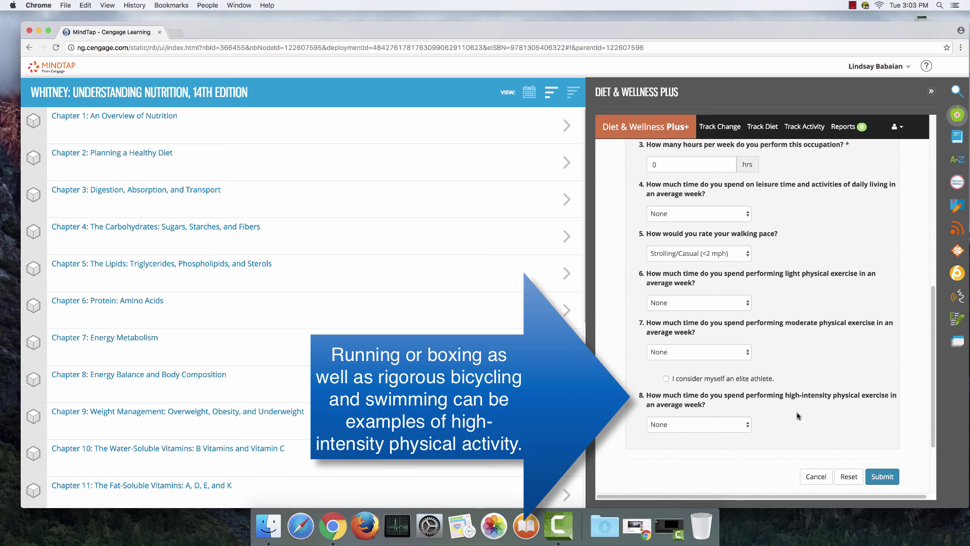
pyautogui.click(748, 427)
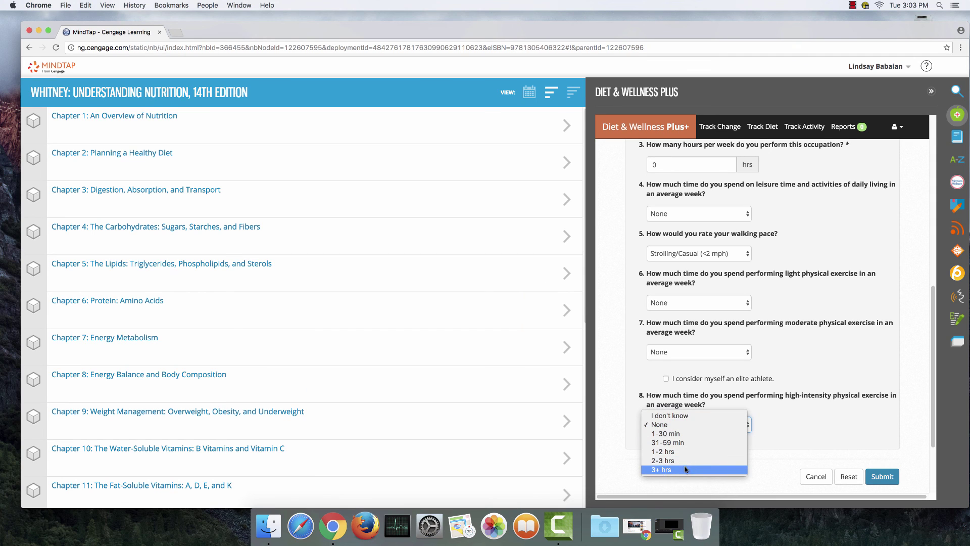
pyautogui.click(672, 416)
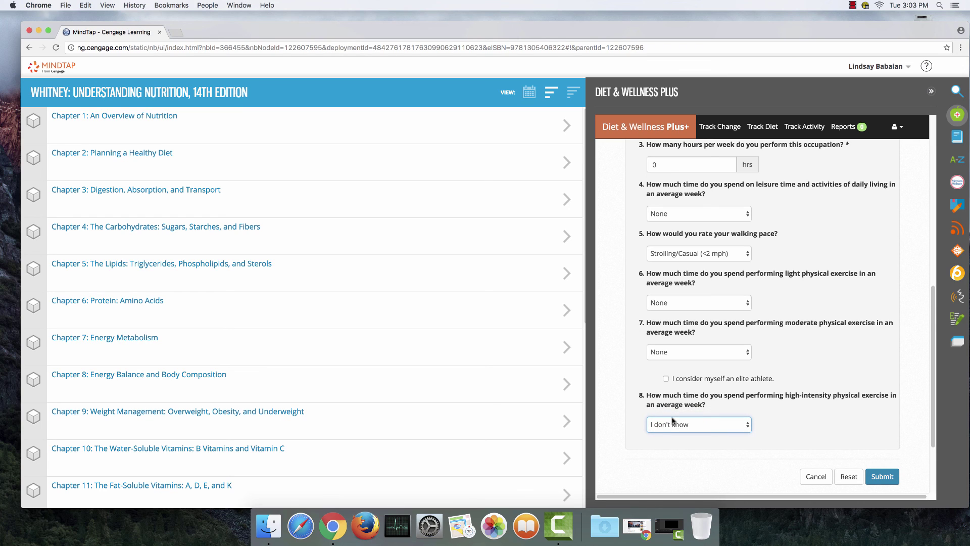
pyautogui.moveTo(881, 415); pyautogui.dragTo(873, 424)
pyautogui.moveTo(891, 424); pyautogui.dragTo(890, 425)
pyautogui.moveTo(865, 443); pyautogui.dragTo(894, 443)
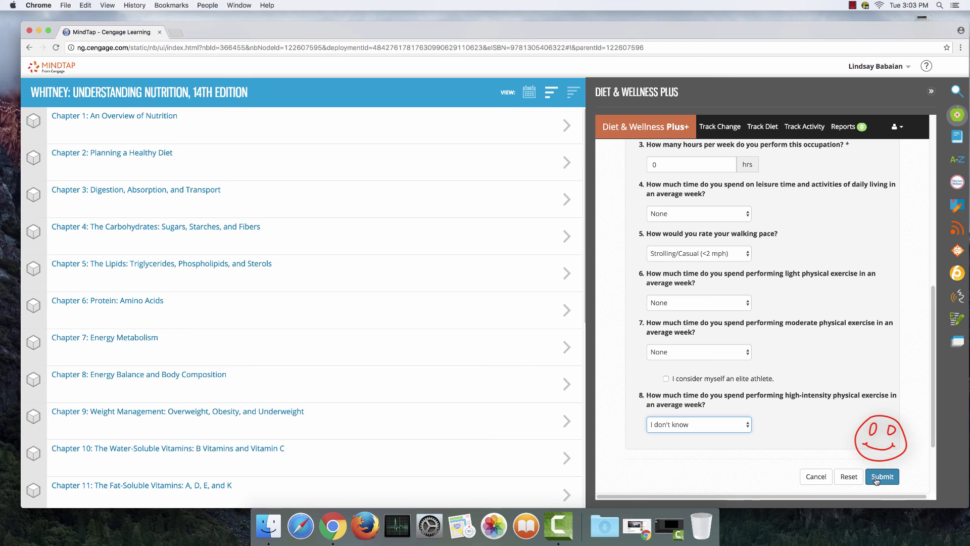